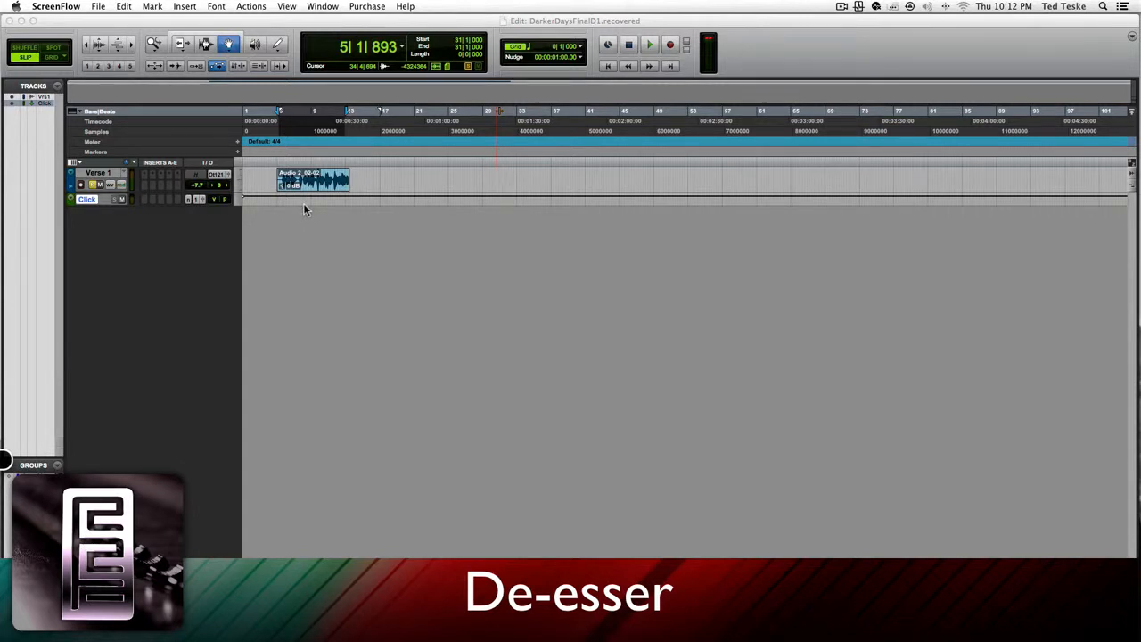
# Step: Insert the Dyn3 De-Esser (mono) dynamics plug-in on the first insert slot of the Verse 1 track
pyautogui.hscroll(2, 304, 207)
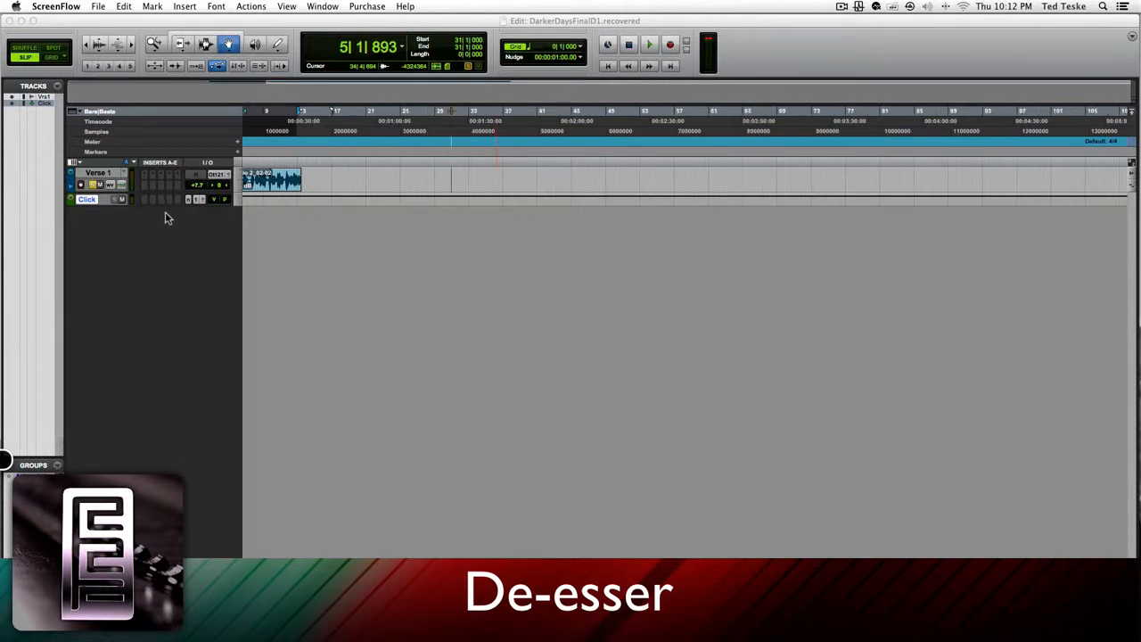
pyautogui.hscroll(-2, 279, 238)
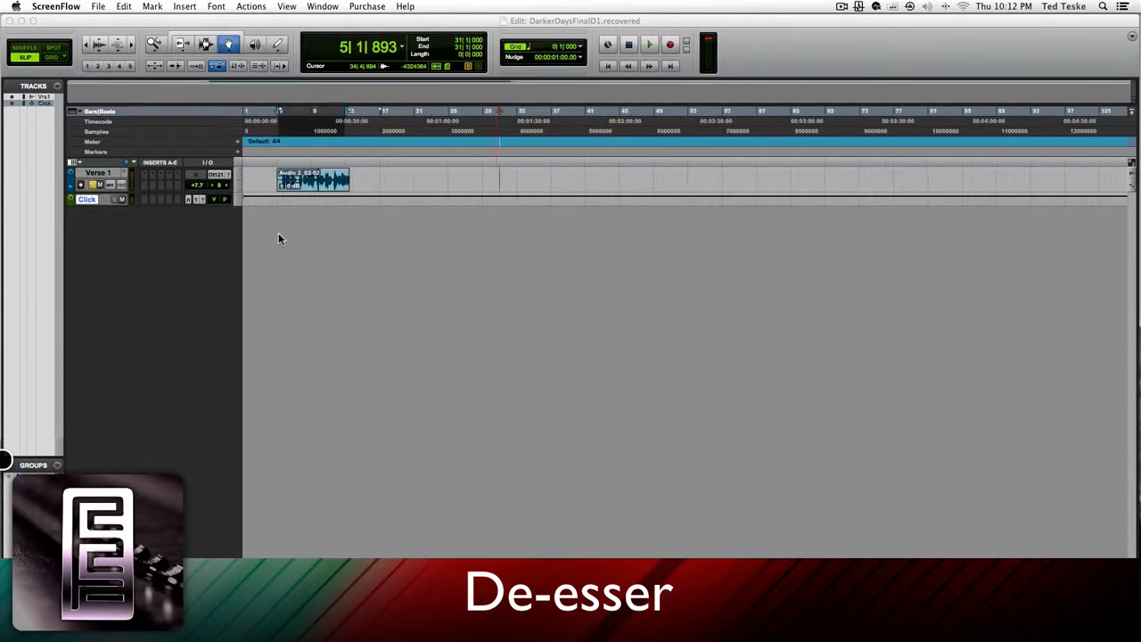
pyautogui.click(148, 174)
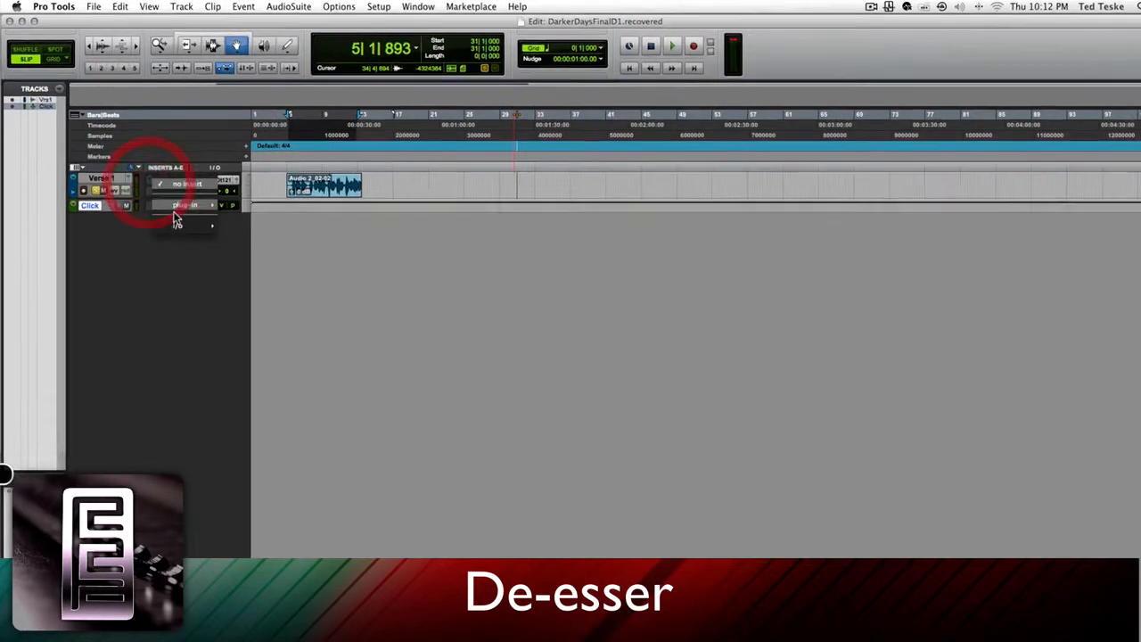
pyautogui.moveTo(190, 205)
pyautogui.moveTo(259, 217)
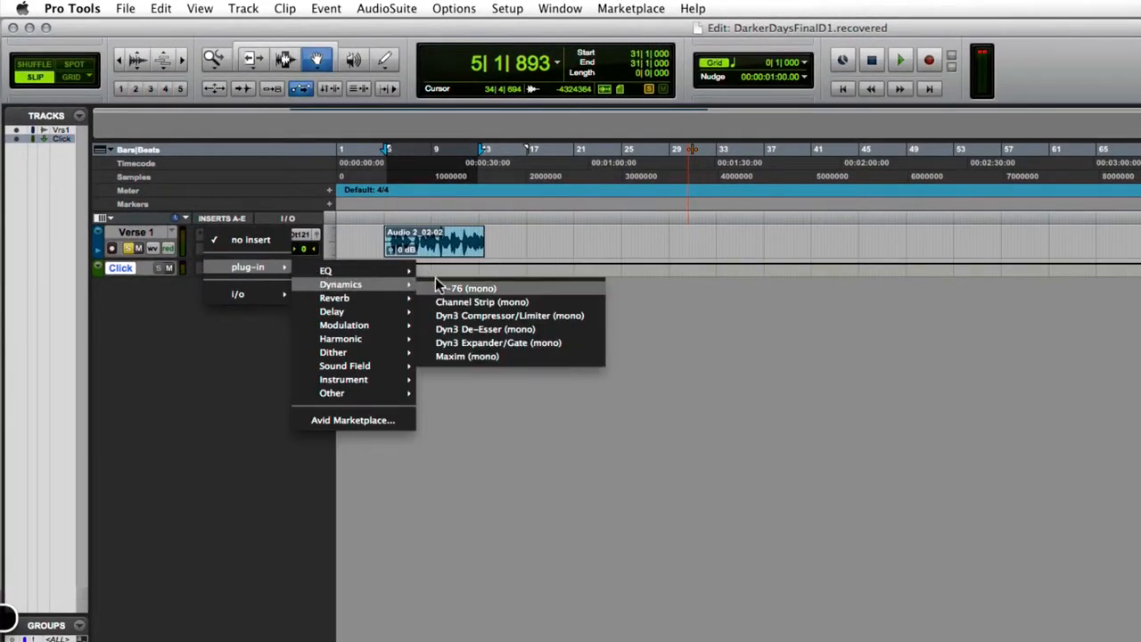
pyautogui.click(496, 331)
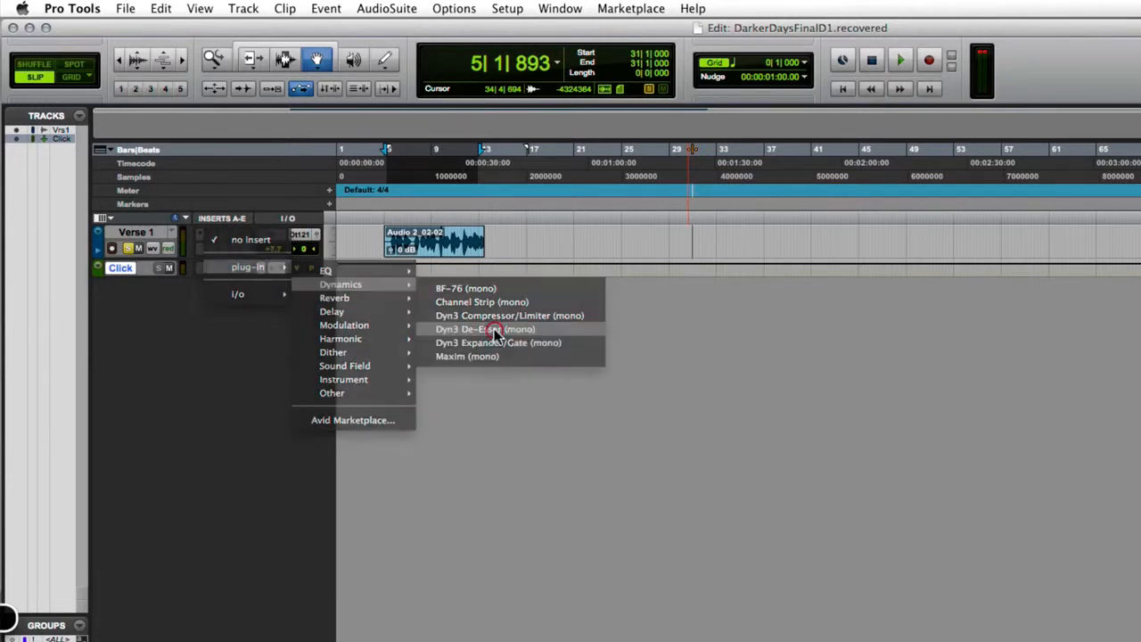
pyautogui.moveTo(495, 298); pyautogui.dragTo(495, 303)
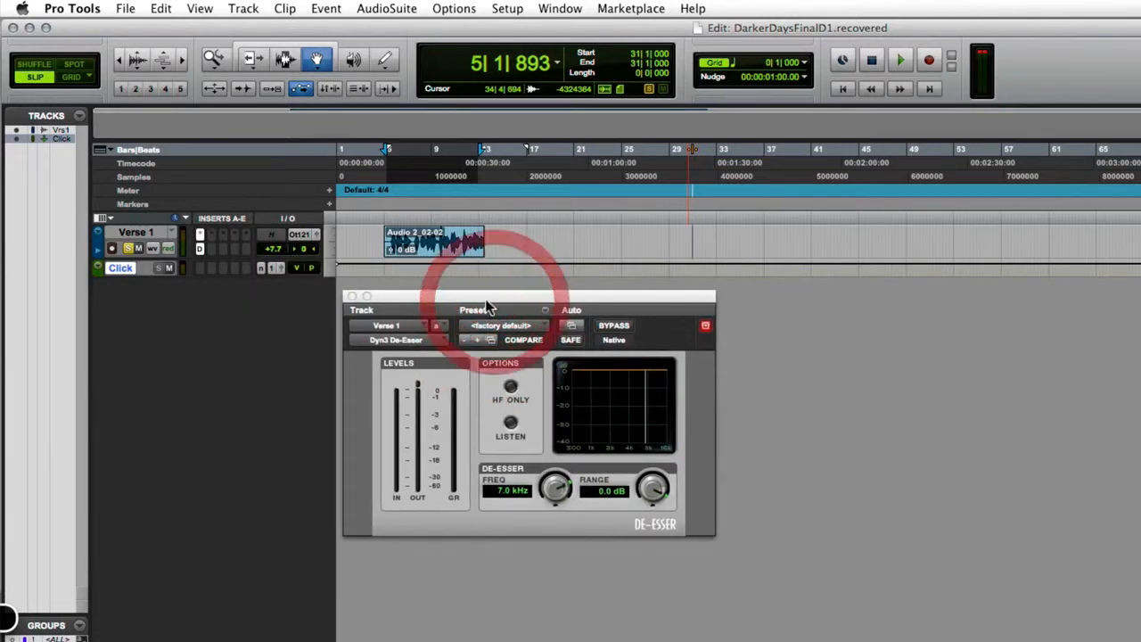
# Step: Try out the De-Esser's frequency and range controls, ending at 8.6 kHz and 0.0 dB
pyautogui.moveTo(559, 490); pyautogui.dragTo(558, 487)
pyautogui.moveTo(662, 488); pyautogui.dragTo(661, 494)
pyautogui.moveTo(554, 492)
pyautogui.mouseDown()
pyautogui.moveTo(549, 511)
pyautogui.moveTo(555, 499)
pyautogui.mouseUp()
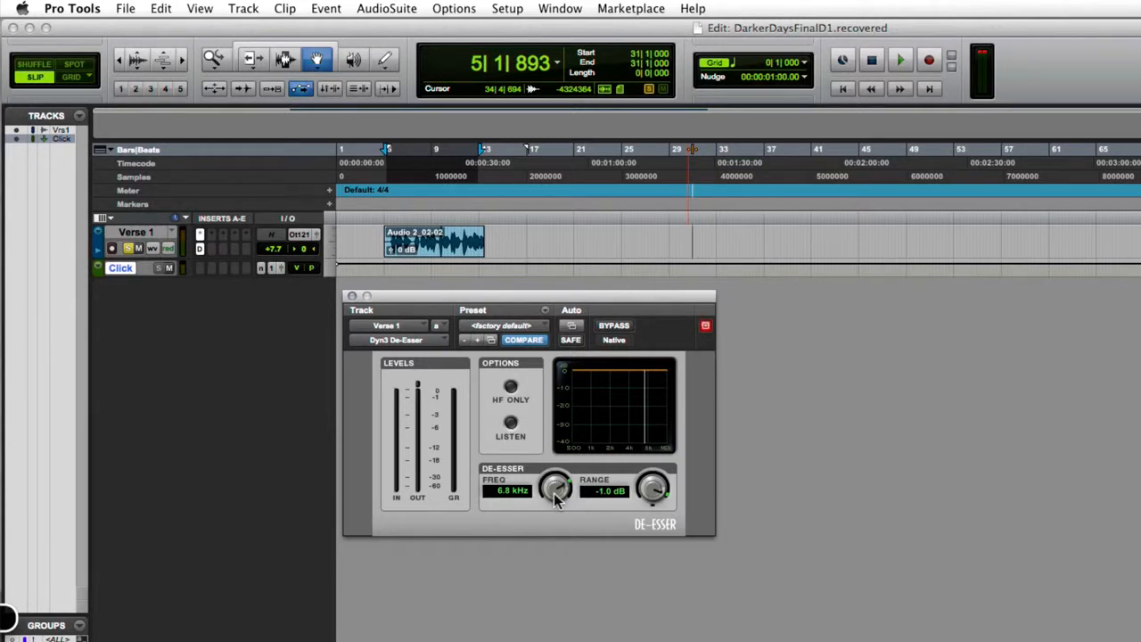
pyautogui.moveTo(555, 499); pyautogui.dragTo(653, 487)
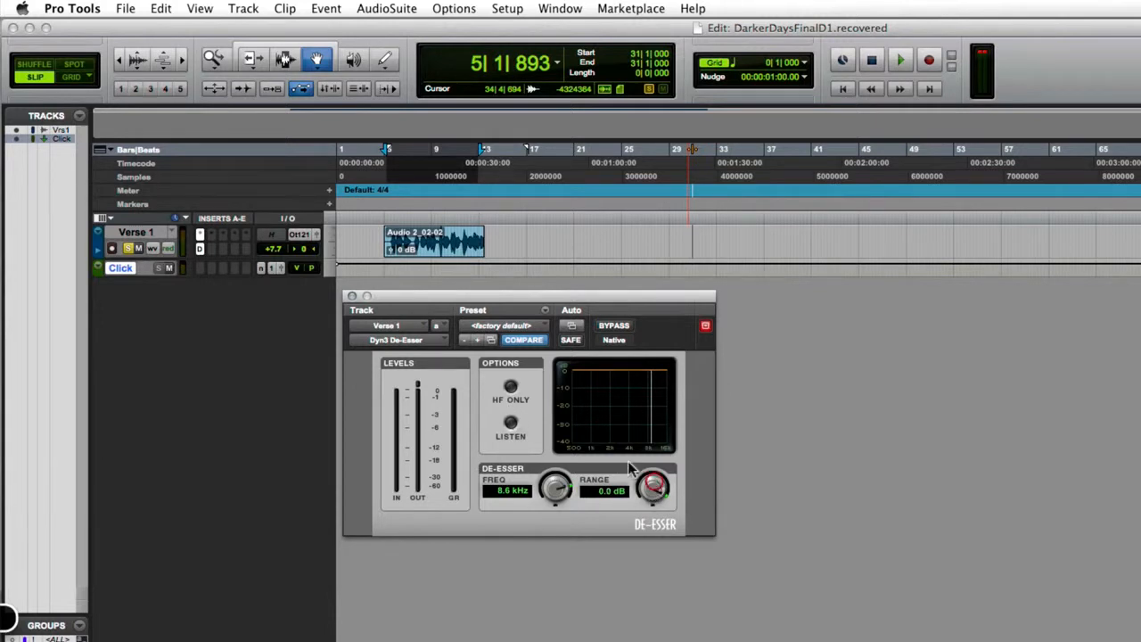
# Step: Enable the HF Only and Listen options in the De-Esser and shift its window slightly down
pyautogui.click(510, 388)
pyautogui.click(511, 387)
pyautogui.click(512, 425)
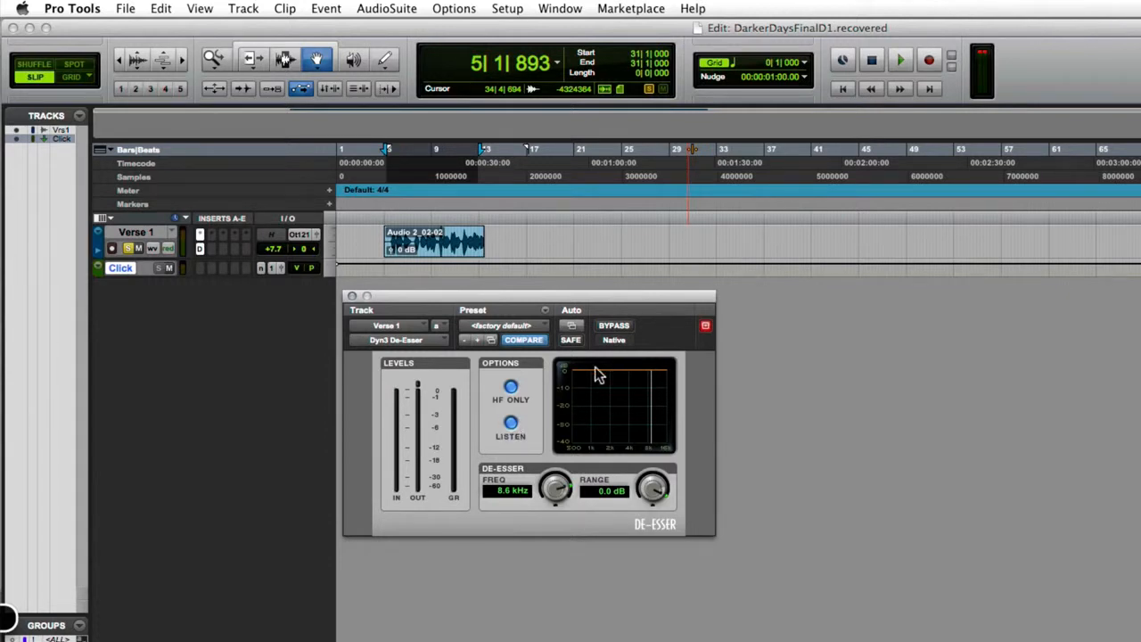
pyautogui.moveTo(575, 303); pyautogui.dragTo(576, 310)
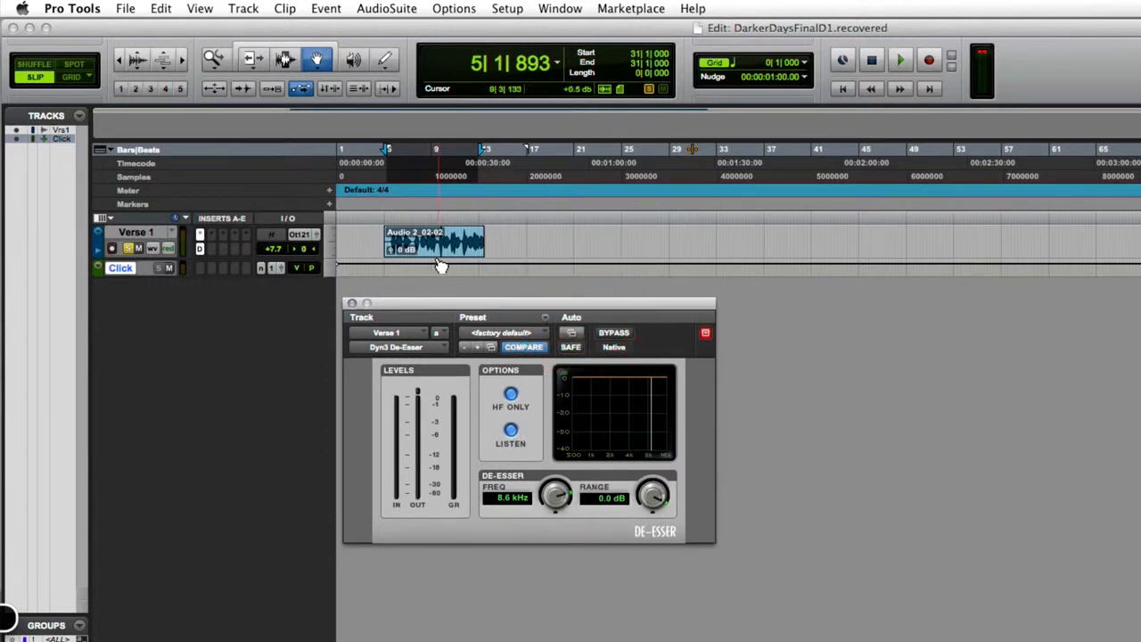
# Step: Bypass the De-Esser, play the verse to hear the untreated vocal, and reactivate the plug-in
pyautogui.click(613, 334)
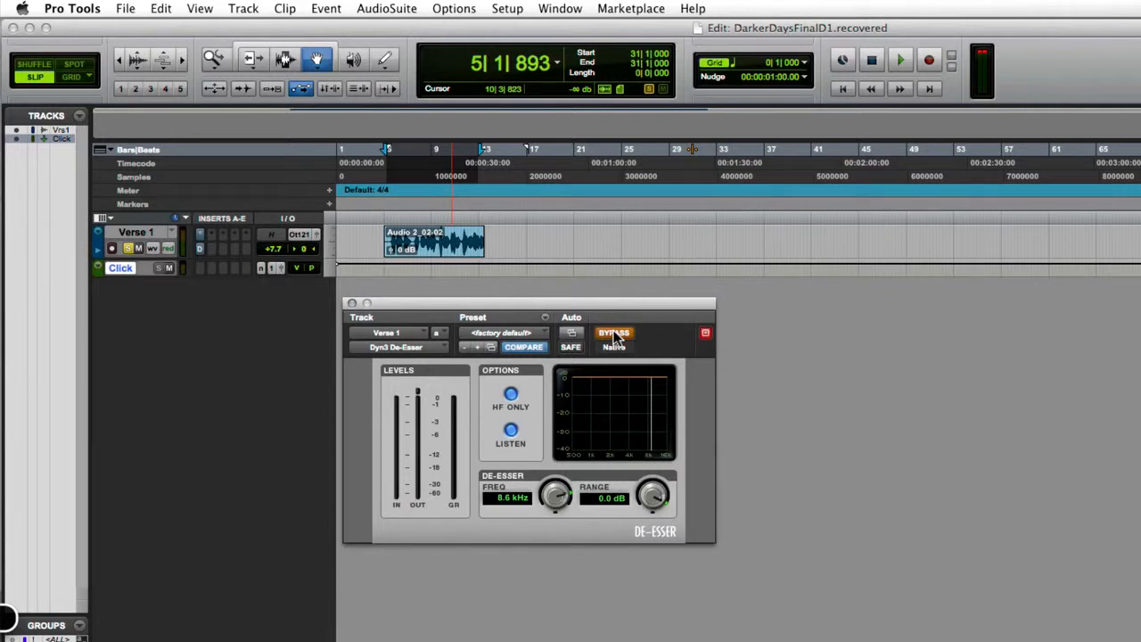
pyautogui.press('space')
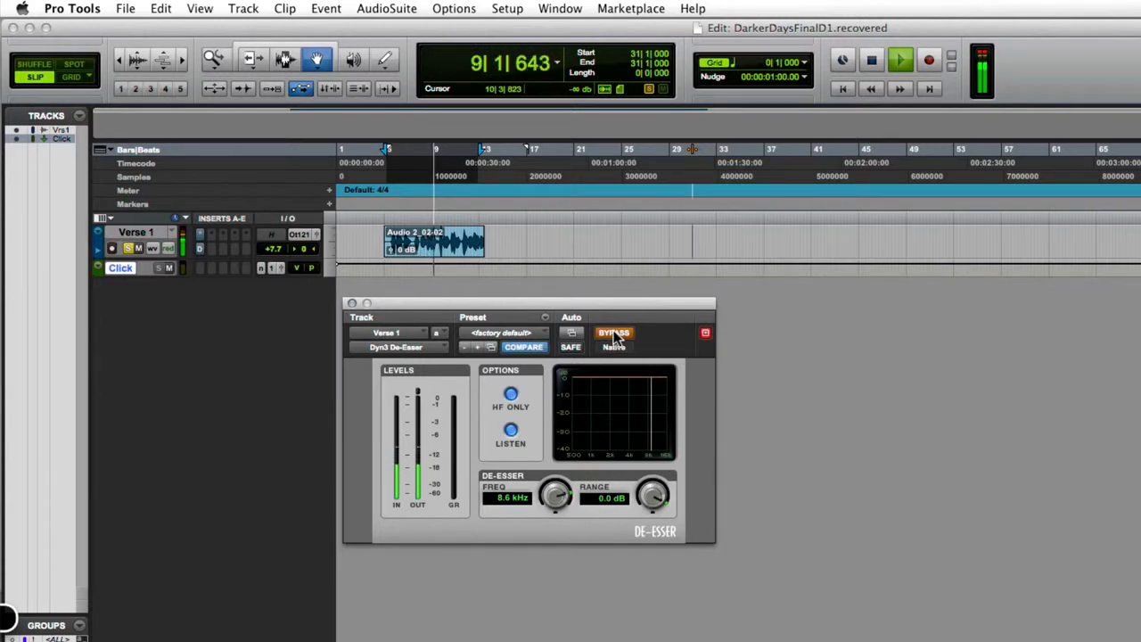
pyautogui.press('space')
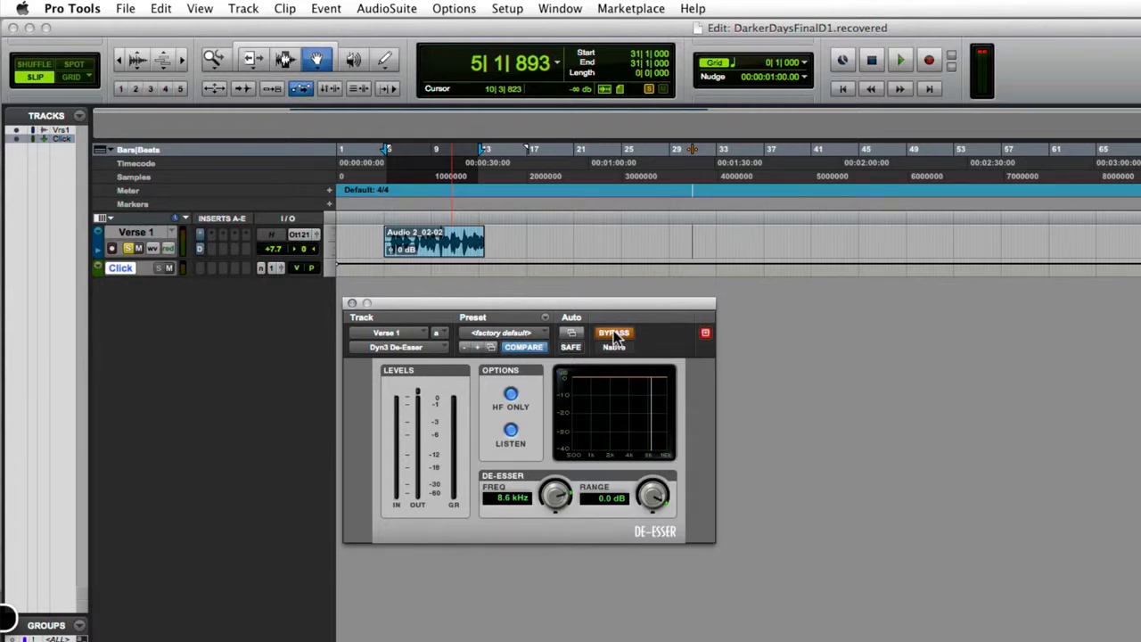
pyautogui.click(613, 334)
# Step: Play the verse with Listen enabled and tune the De-Esser to a frequency of 9.2 kHz and a range of -14.0 dB
pyautogui.click(511, 431)
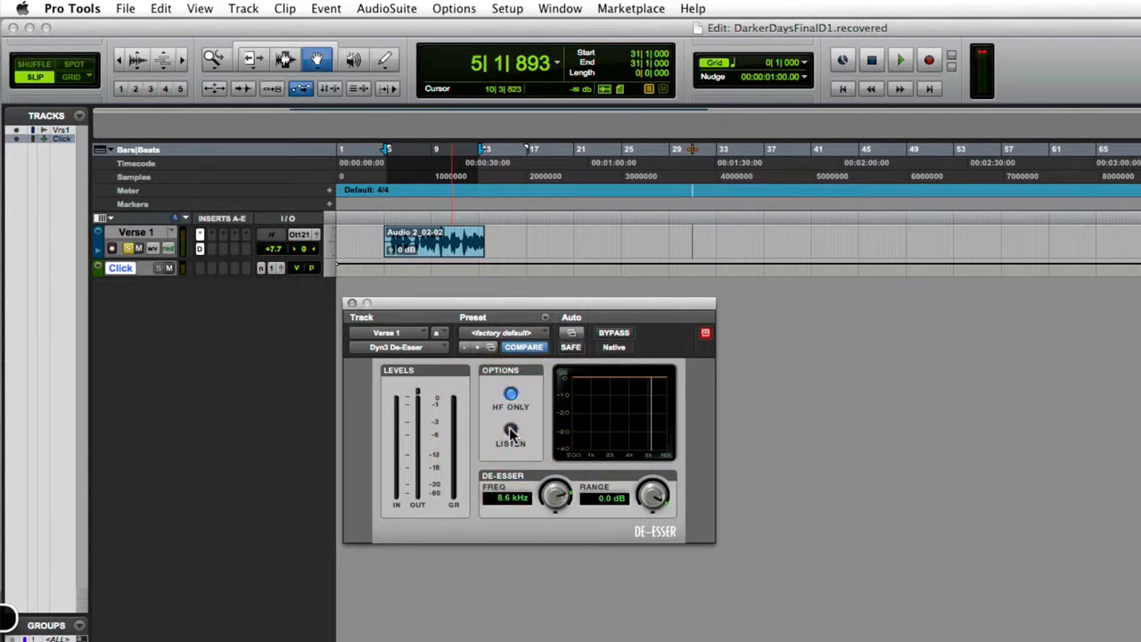
pyautogui.click(511, 431)
pyautogui.moveTo(555, 497)
pyautogui.mouseDown()
pyautogui.moveTo(549, 533)
pyautogui.moveTo(555, 500)
pyautogui.mouseUp()
pyautogui.press('space')
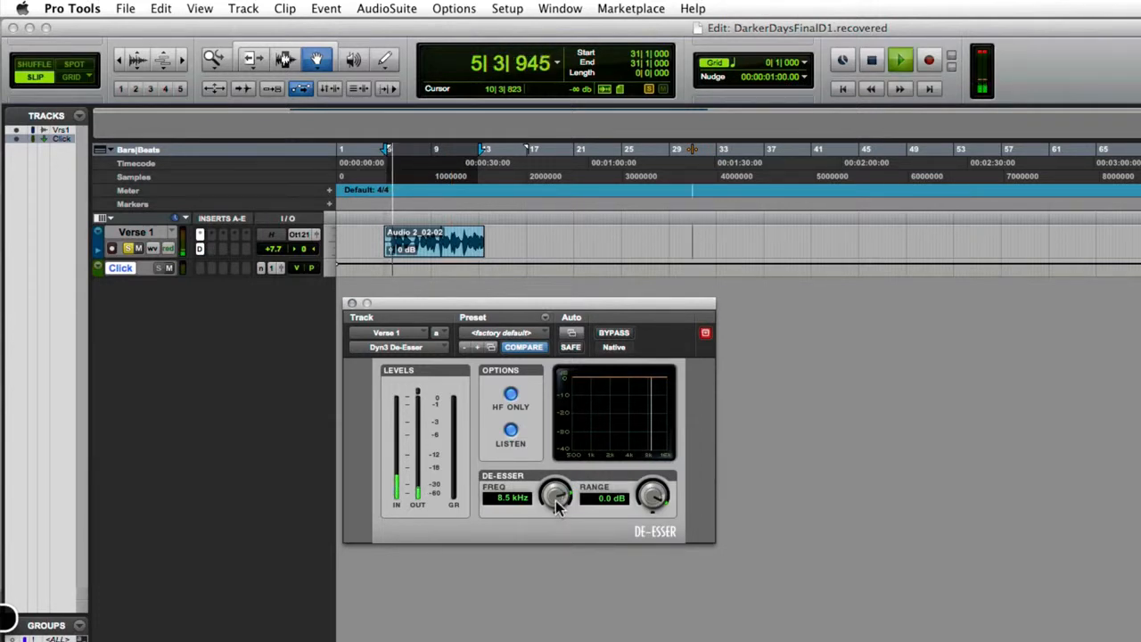
pyautogui.moveTo(556, 505); pyautogui.dragTo(555, 533)
pyautogui.moveTo(652, 497); pyautogui.dragTo(645, 540)
pyautogui.moveTo(555, 496)
pyautogui.mouseDown()
pyautogui.moveTo(560, 484)
pyautogui.moveTo(556, 522)
pyautogui.moveTo(558, 486)
pyautogui.mouseUp()
pyautogui.moveTo(654, 496); pyautogui.dragTo(656, 502)
pyautogui.press('space')
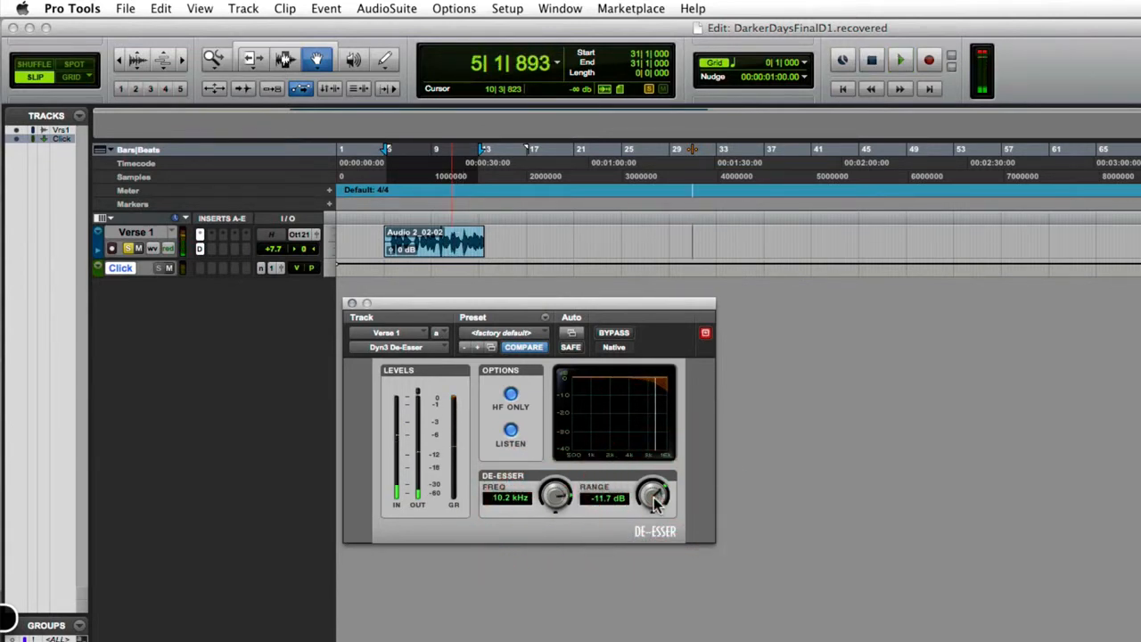
pyautogui.moveTo(564, 492); pyautogui.dragTo(551, 529)
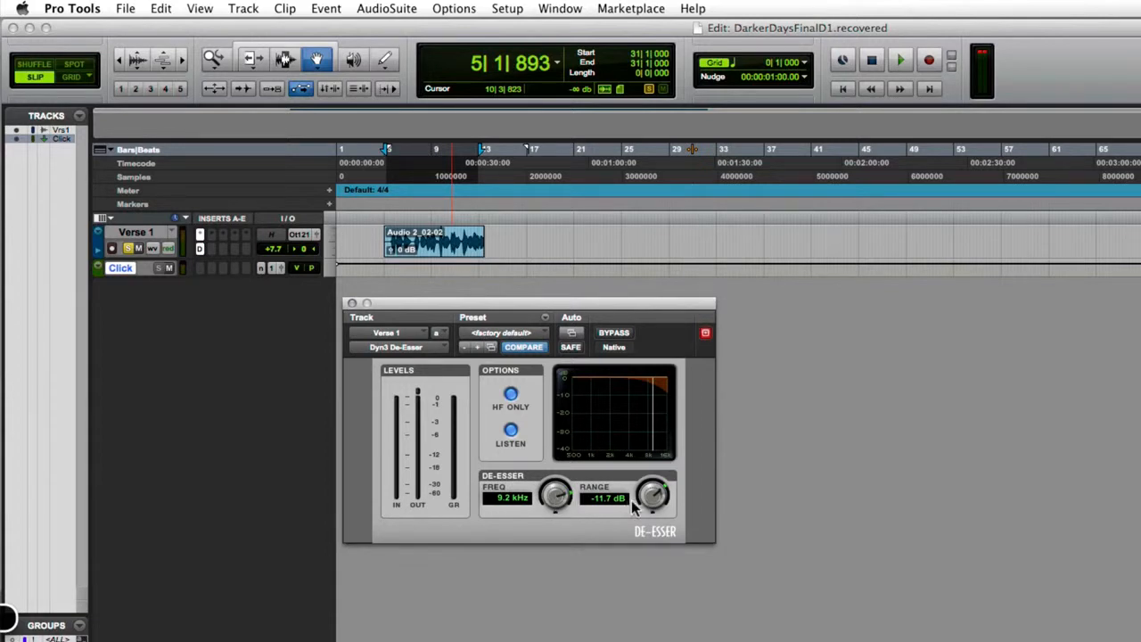
pyautogui.moveTo(653, 497); pyautogui.dragTo(656, 506)
# Step: Turn off the De-Esser's Listen option and play back the verse to audition the processed vocal
pyautogui.click(511, 432)
pyautogui.press('space')
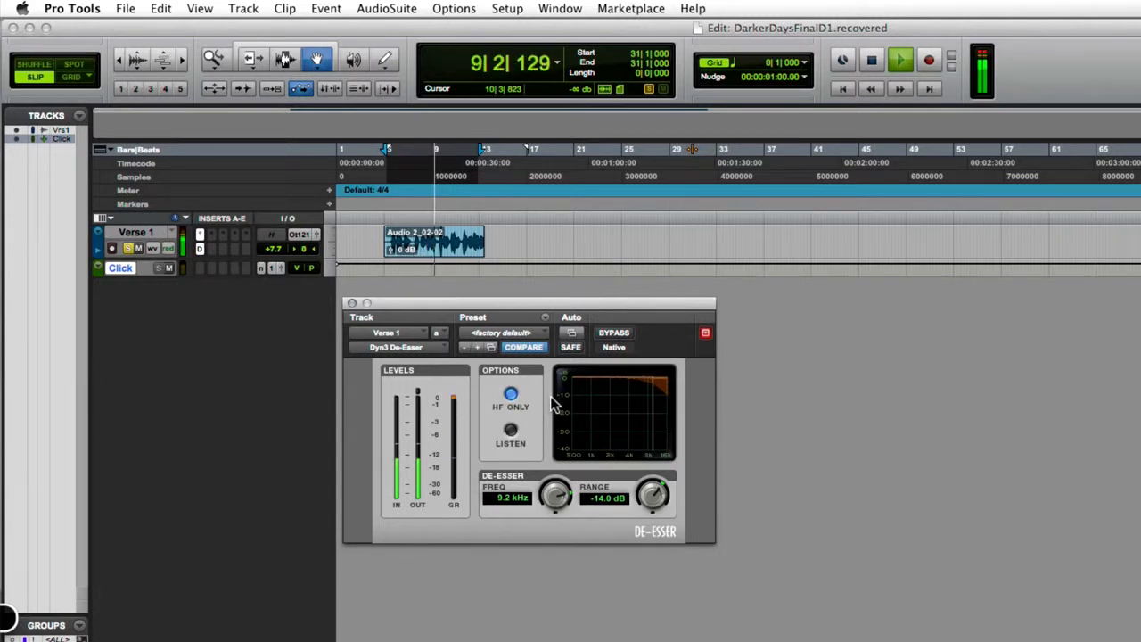
pyautogui.press('space')
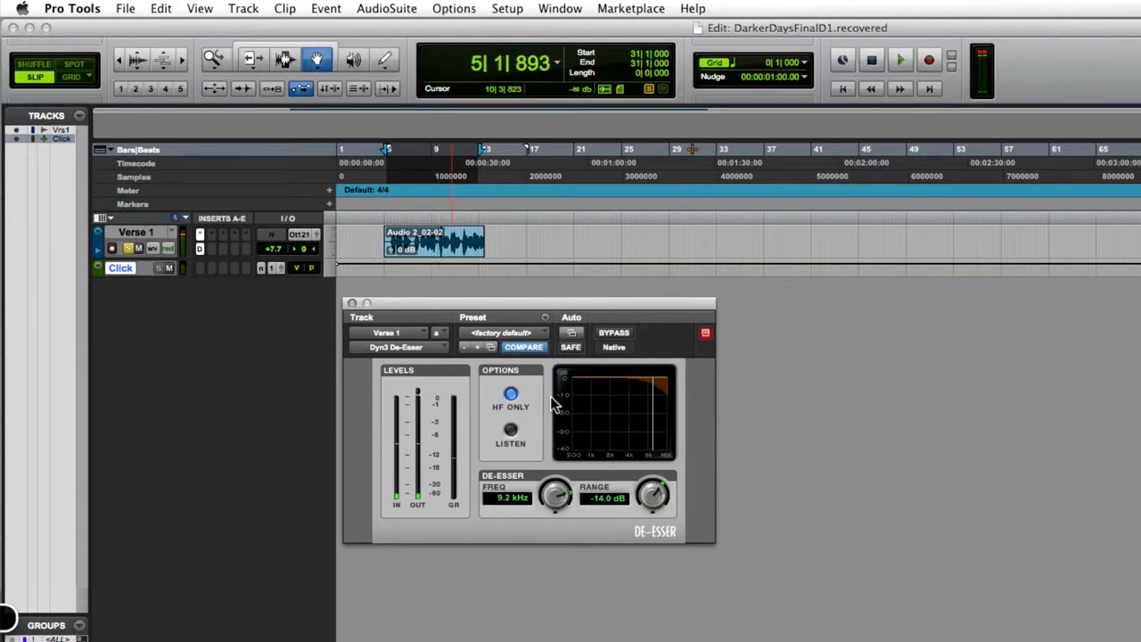